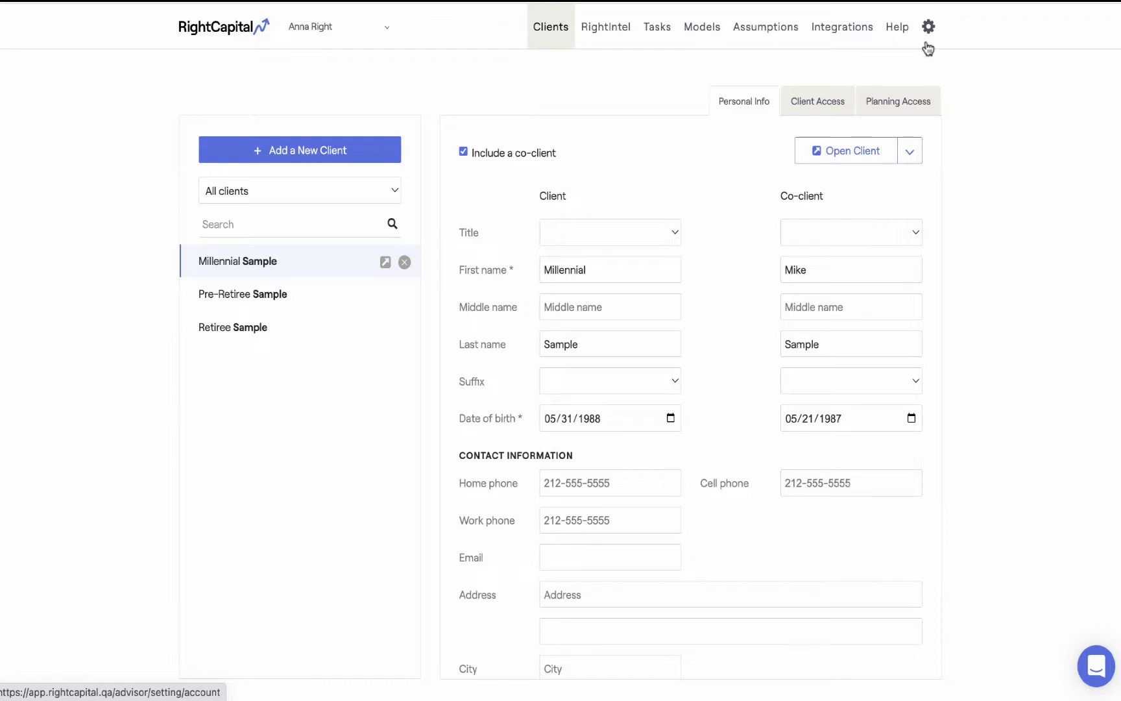
Add an asset class named Small Value under U.S. Equities in the firm's asset class settings and save it
mouse_move(929, 45)
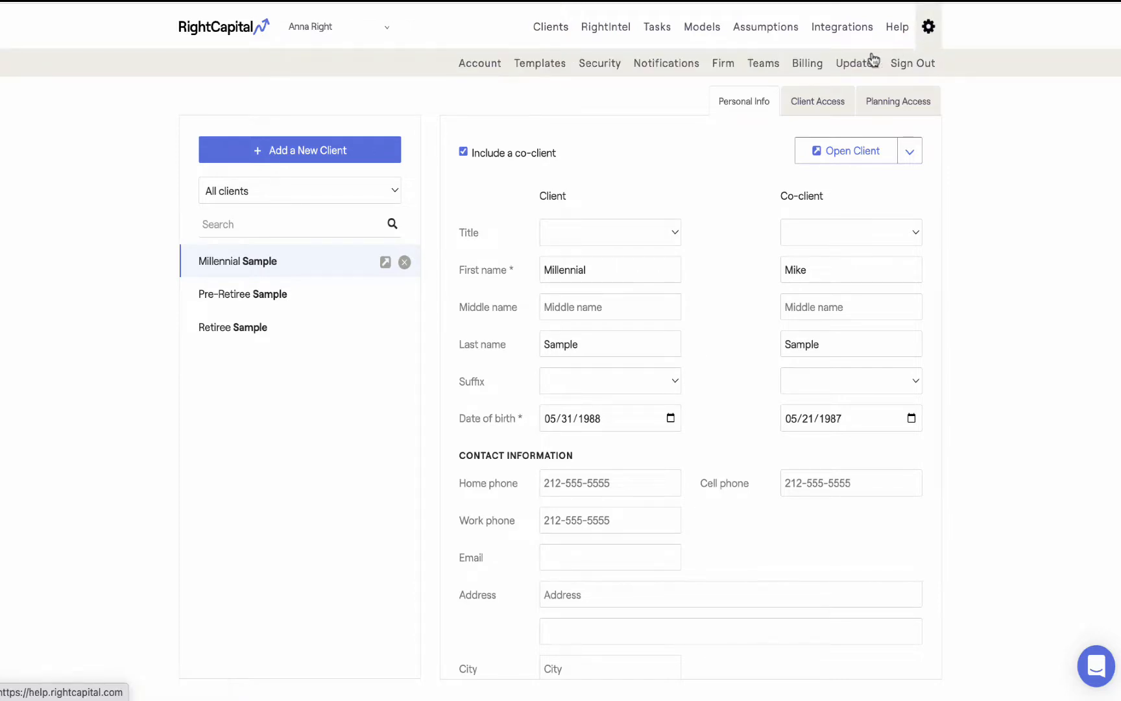
left_click(720, 72)
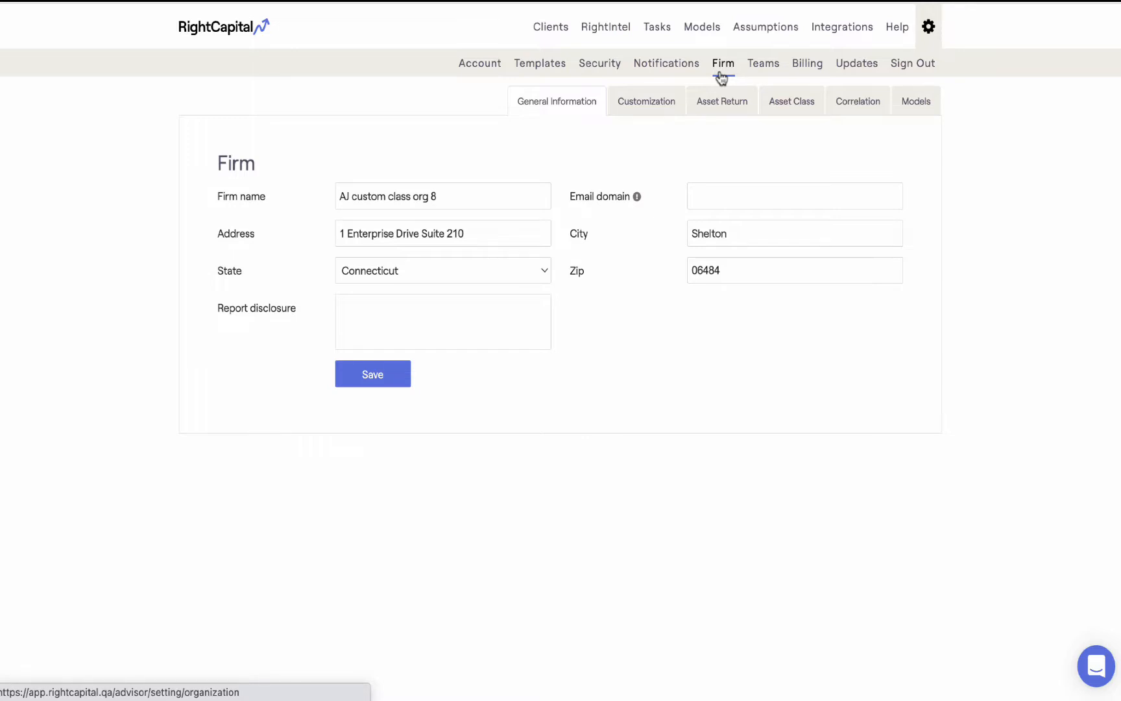
left_click(793, 104)
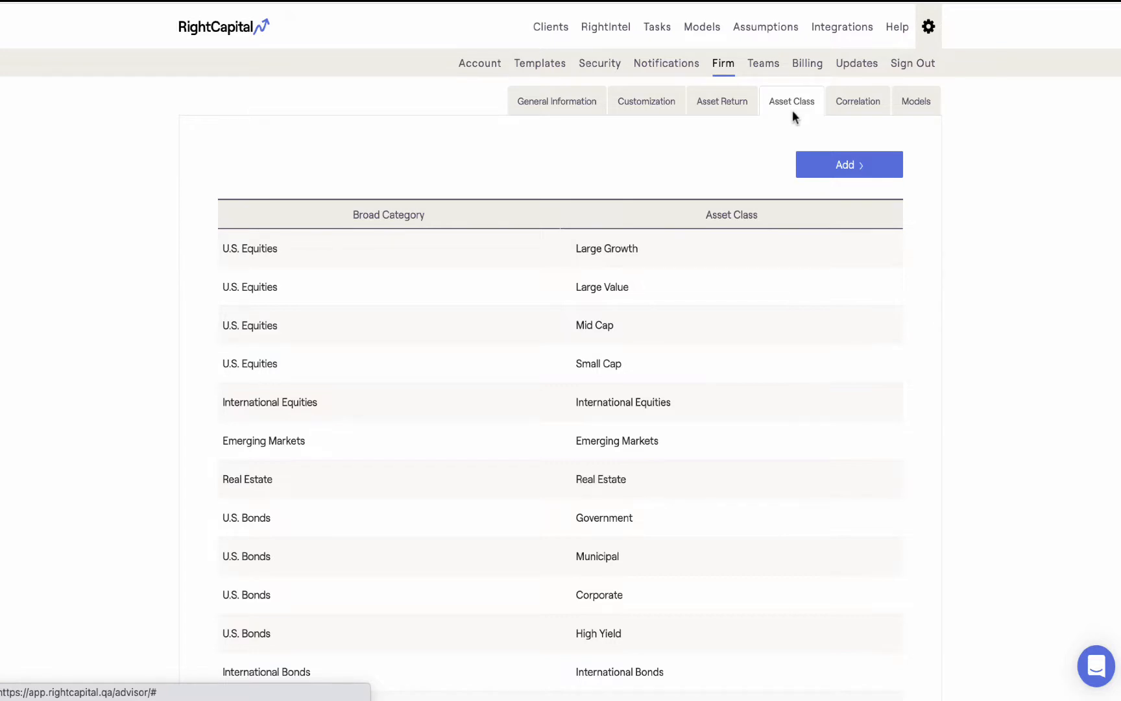
left_click(849, 172)
left_click(865, 193)
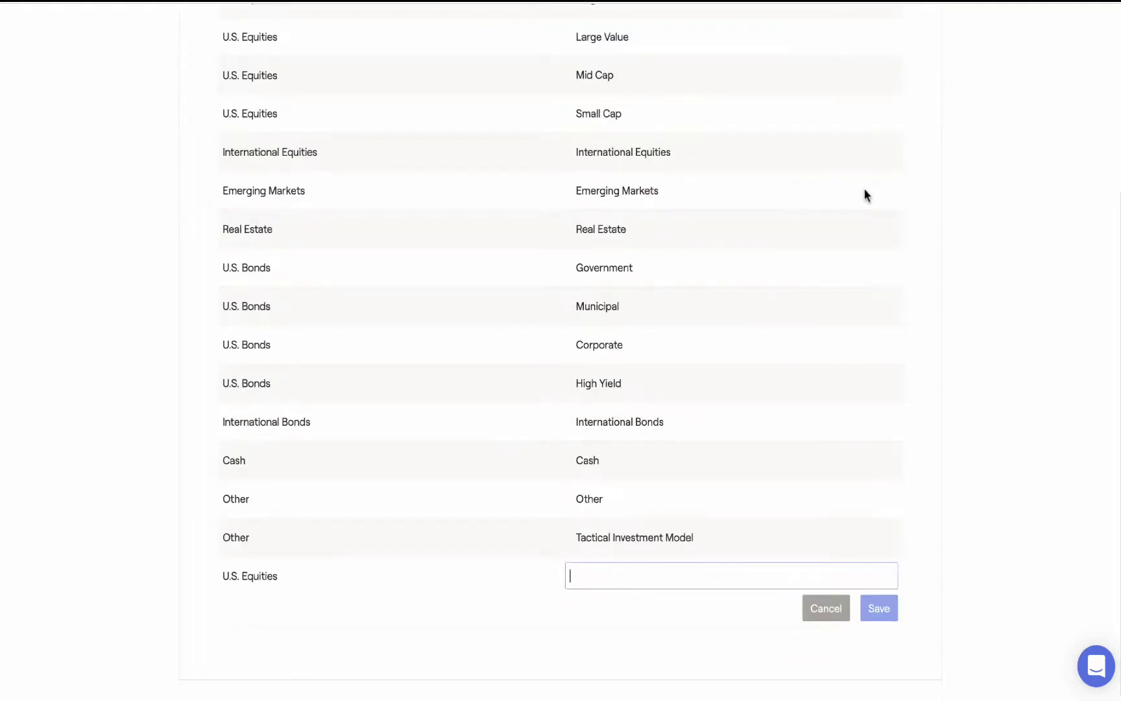
left_click(653, 578)
type("Small Value")
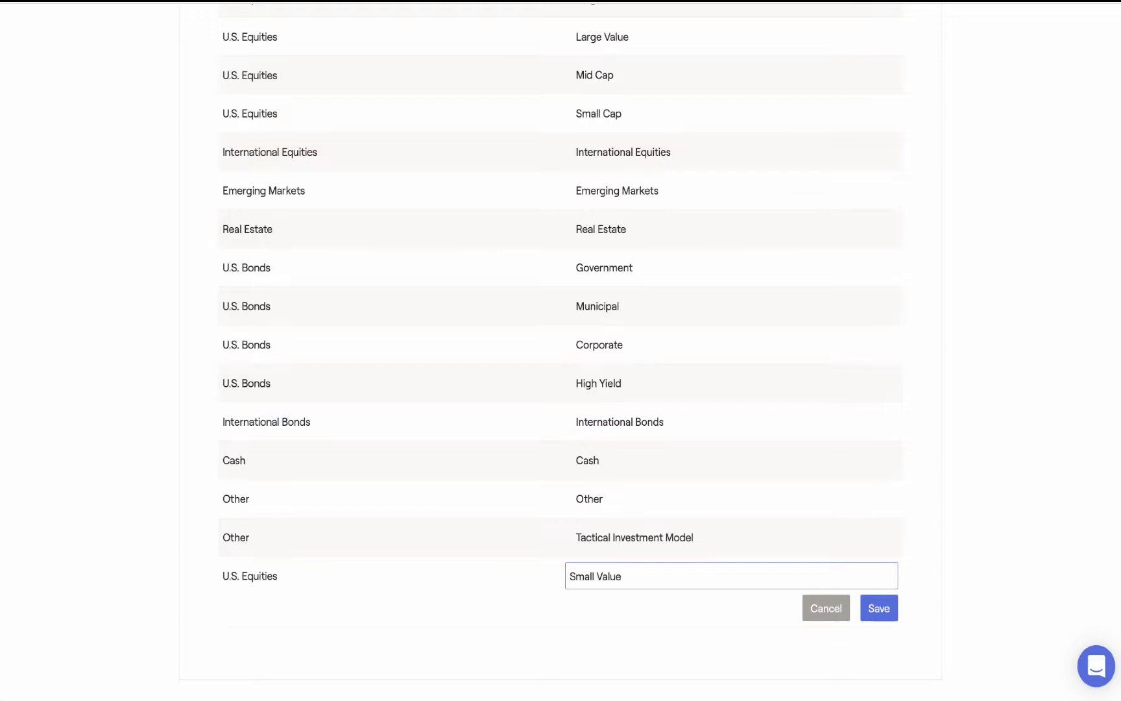
left_click(878, 607)
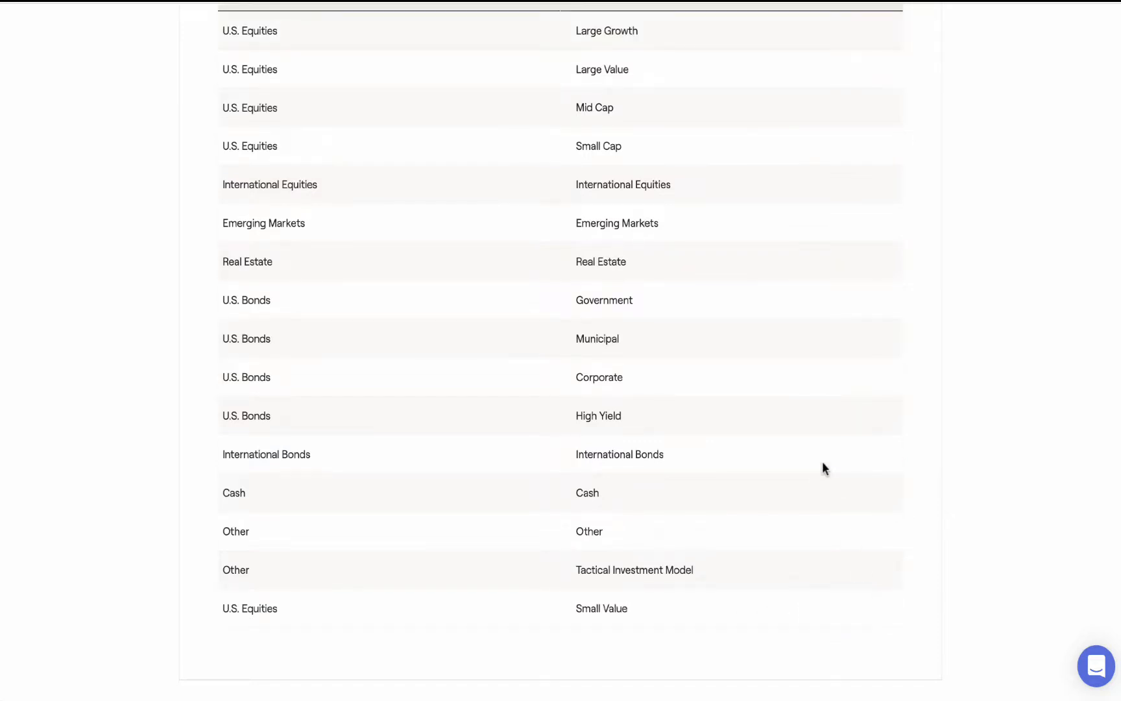
Set the capital gain for the Small Value asset class to 10% in the firm's asset return assumptions
scroll(823, 461, "up", 5)
left_click(722, 103)
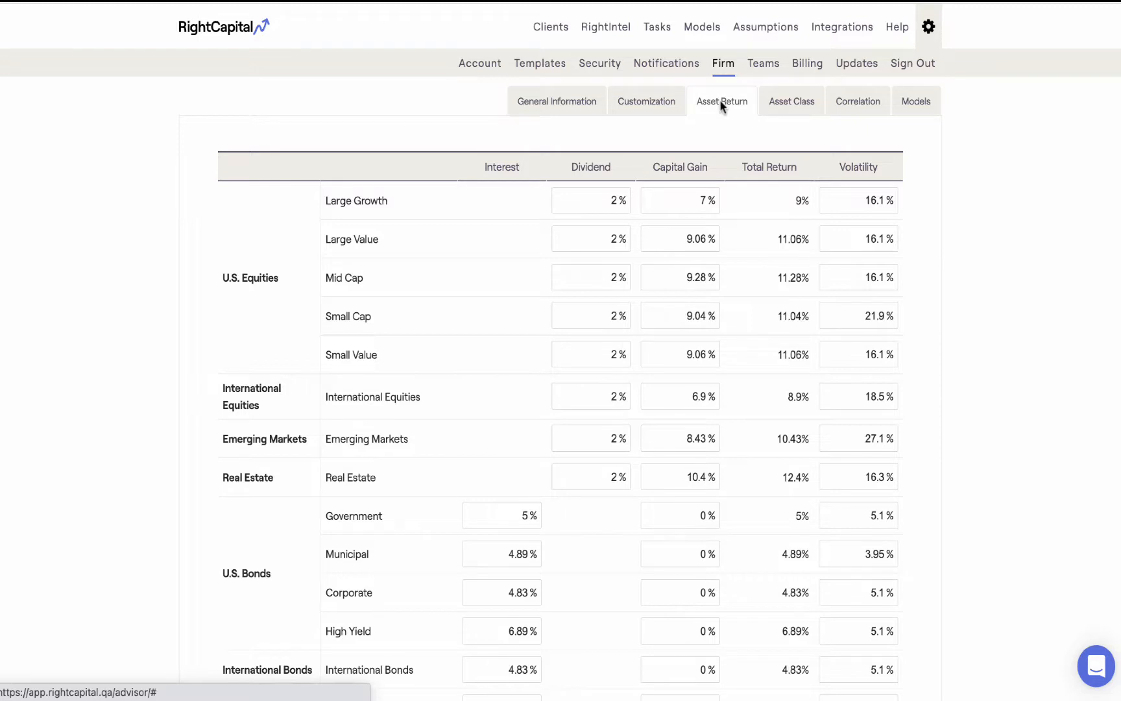
left_click(581, 354)
left_click_drag(671, 356, 711, 360)
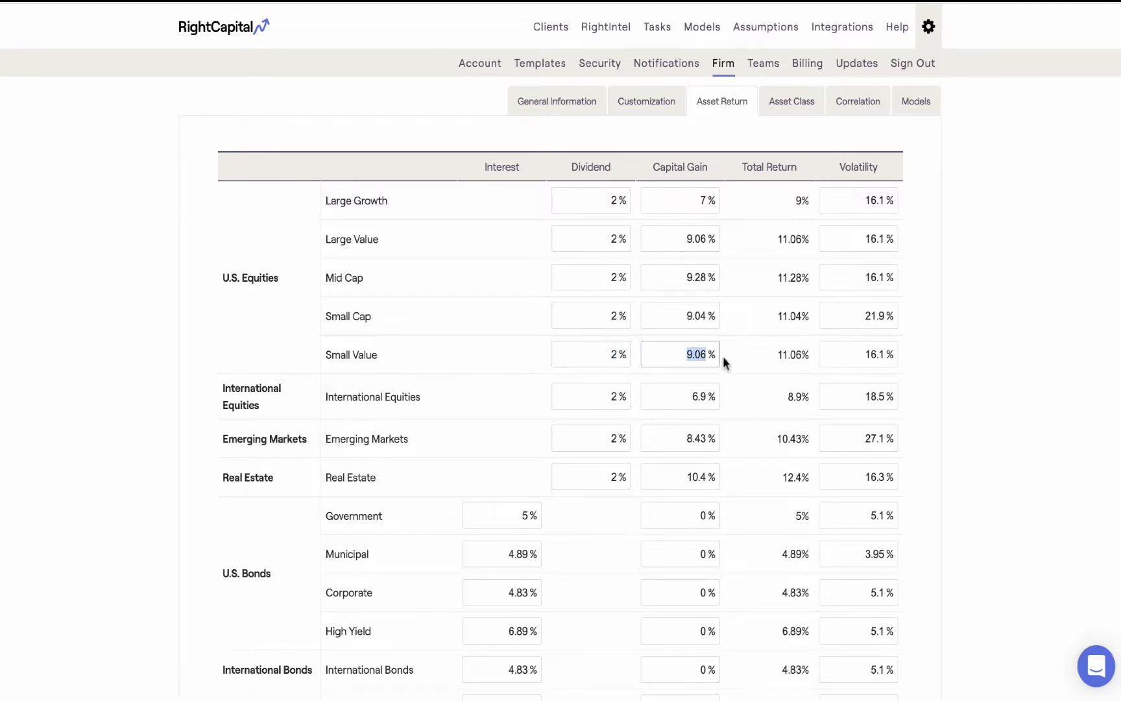
type("10")
left_click(752, 356)
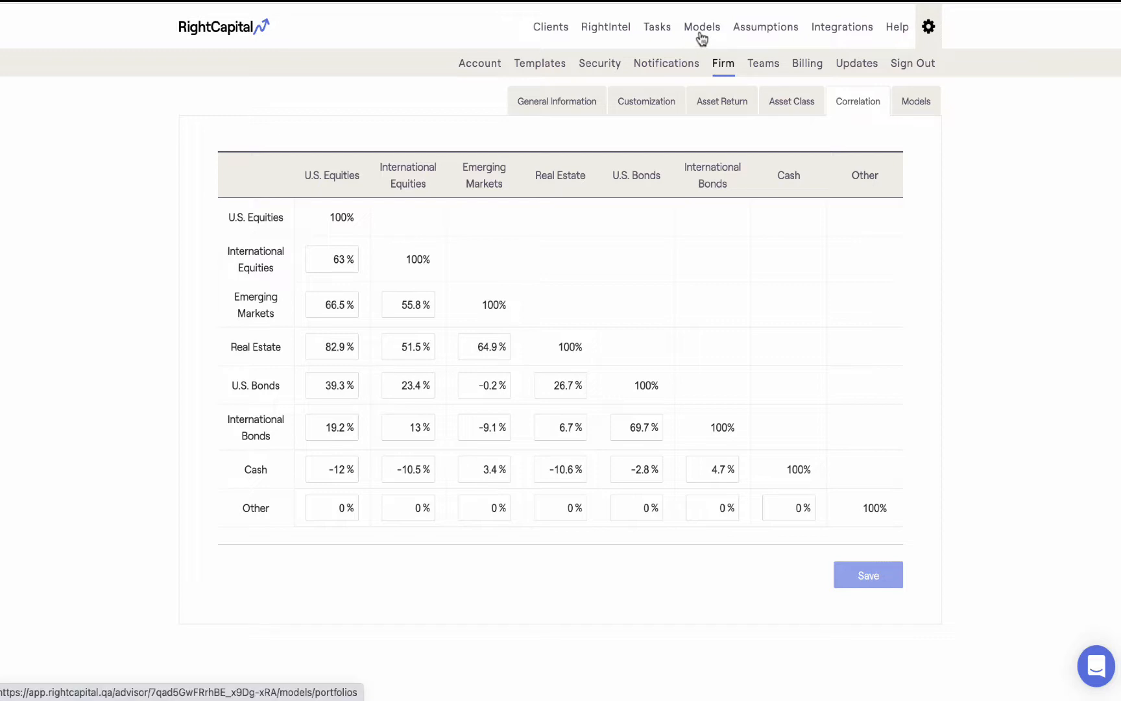
Add a new asset class based model portfolio and try a 5% allocation to Small Value
left_click(702, 39)
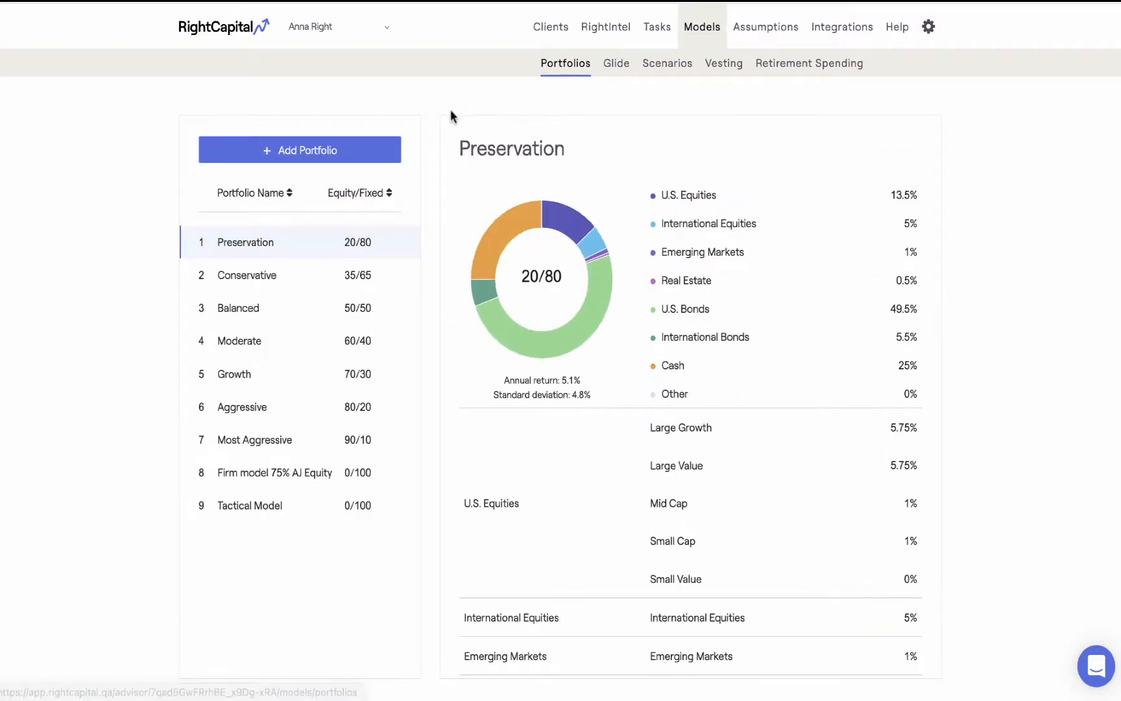
left_click(350, 150)
left_click_drag(895, 634, 926, 634)
type("5")
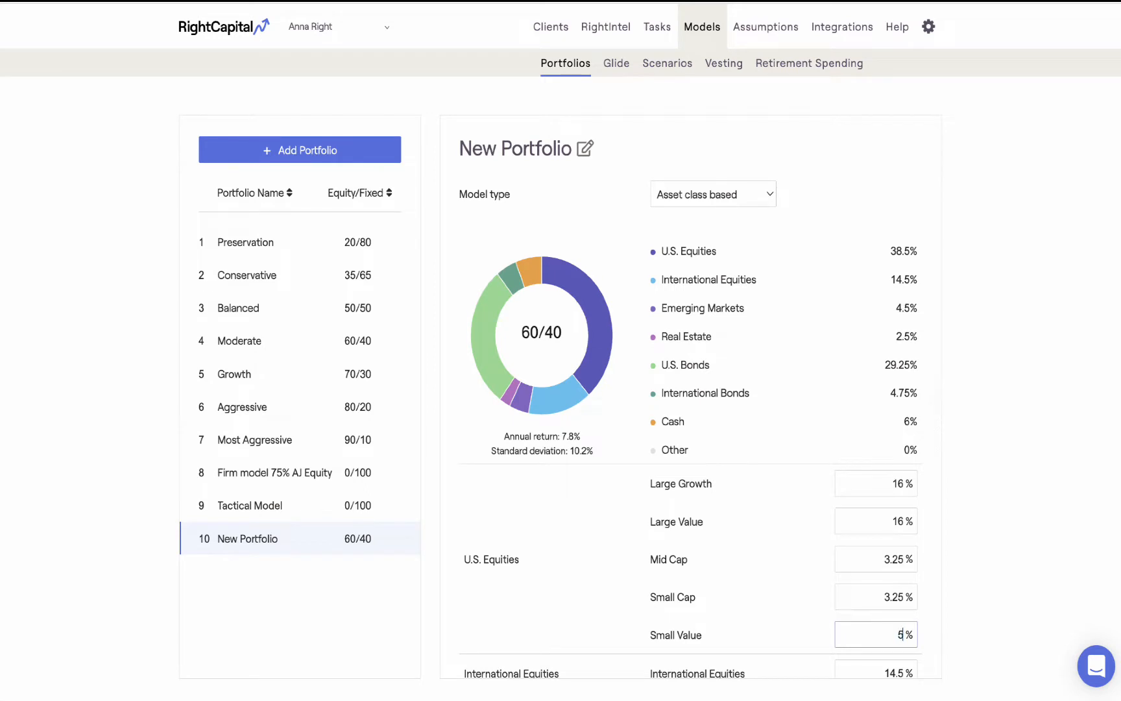
type("0")
Review the Tactical Model portfolio's asset class allocations, including the percentage for Tactical Investment Model
left_click(304, 508)
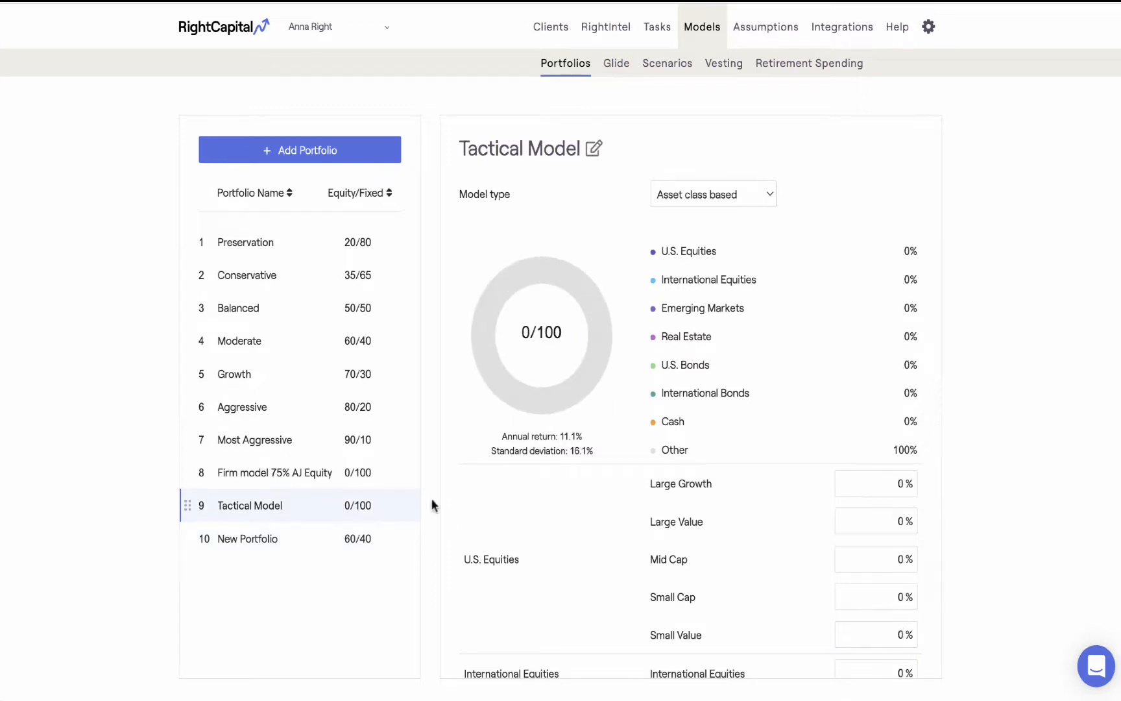
scroll(681, 514, "down", 3)
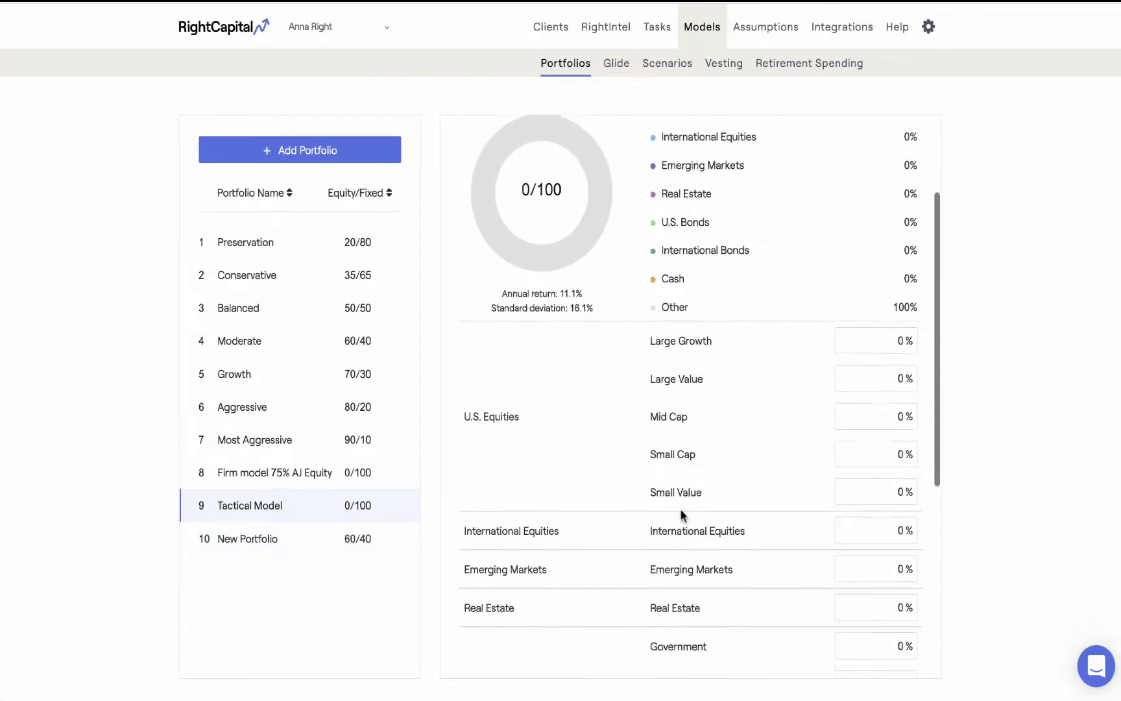
scroll(680, 508, "down", 6)
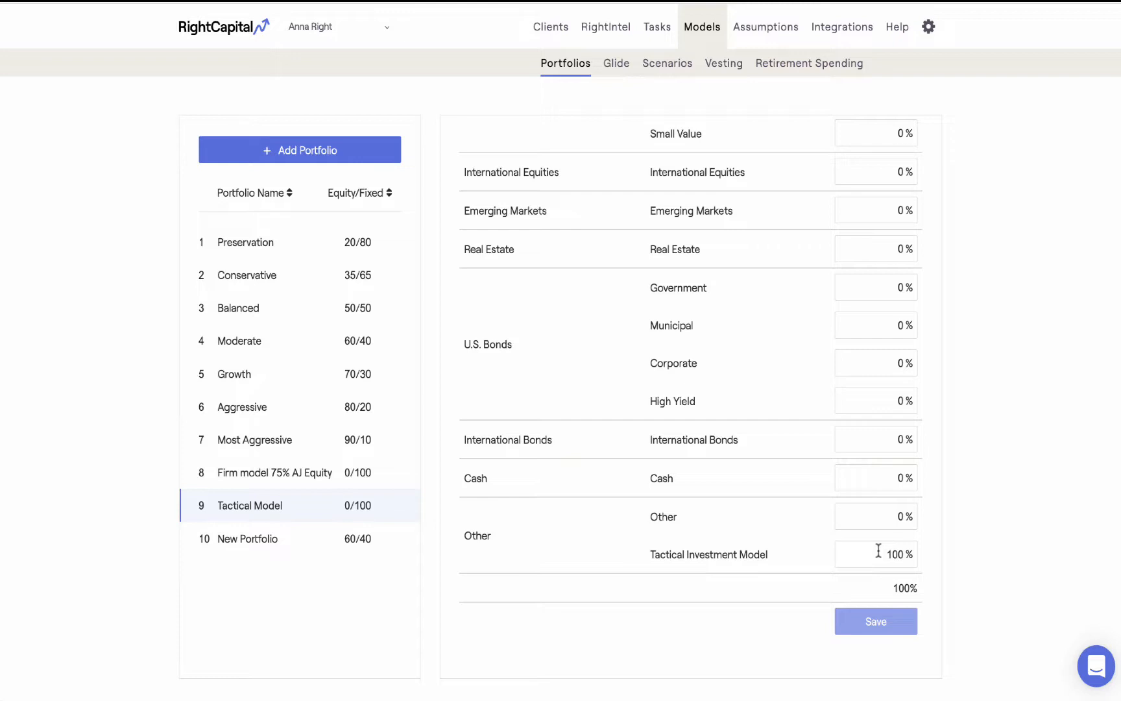
left_click_drag(878, 550, 924, 559)
left_click(944, 570)
scroll(944, 570, "up", 2)
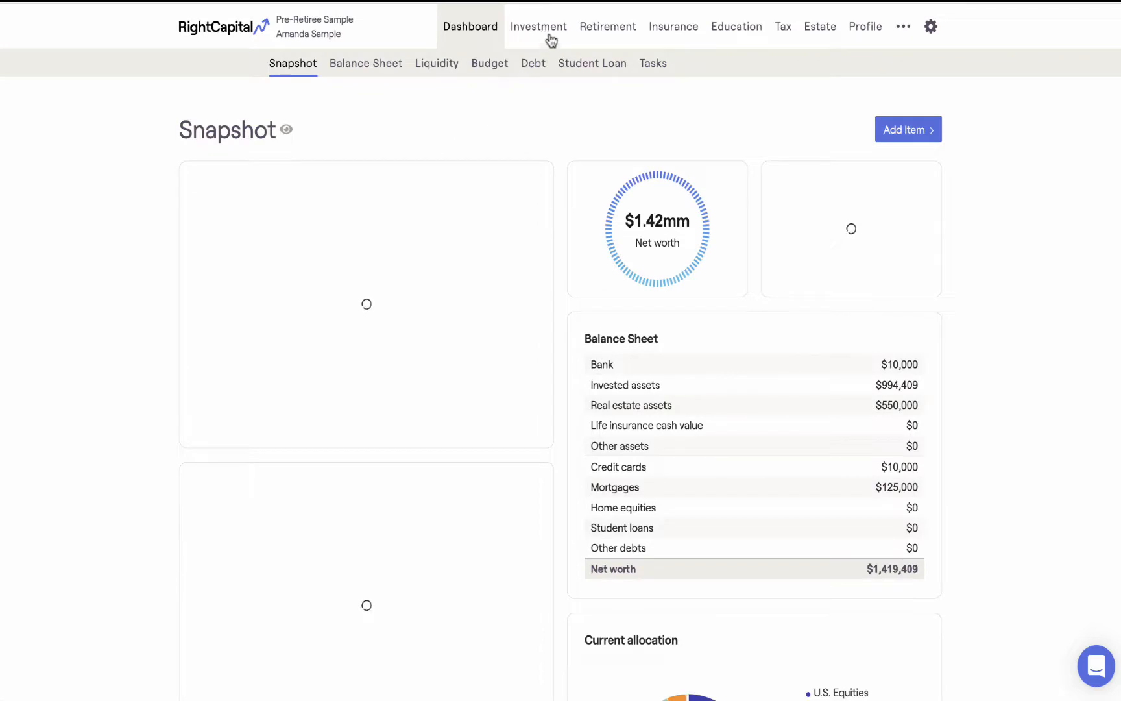
Review the Pre-Retiree client's asset allocation with Tactical Model as the target, and show the detailed asset class breakdown
left_click(548, 39)
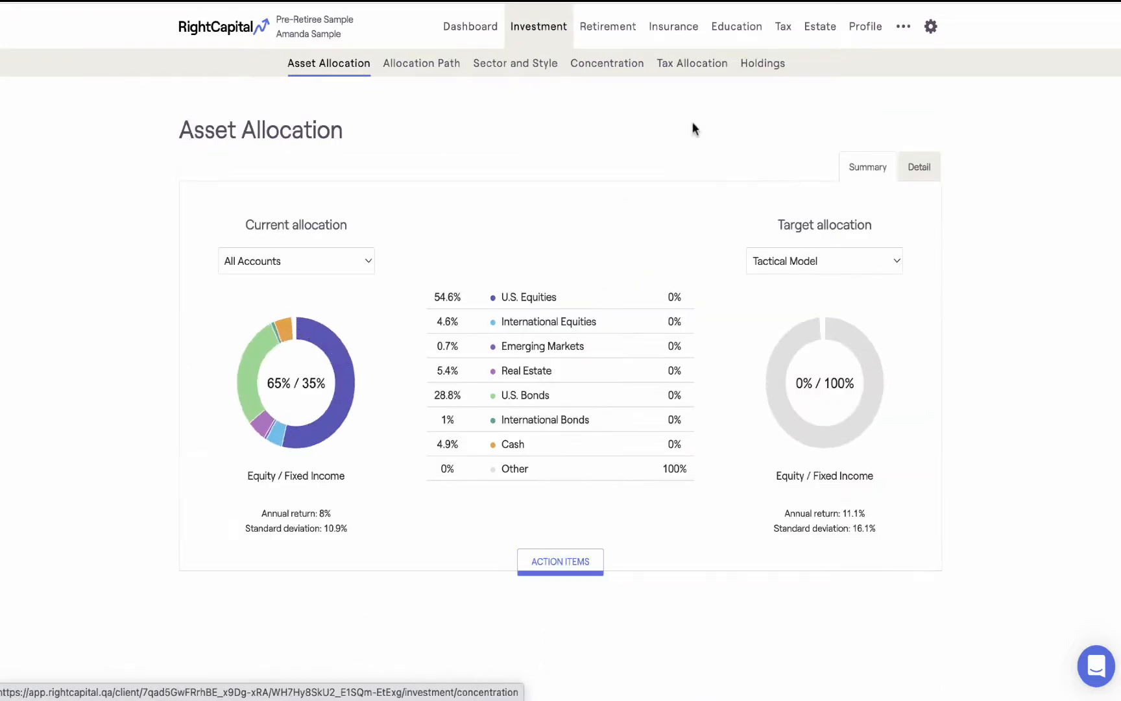
left_click(828, 263)
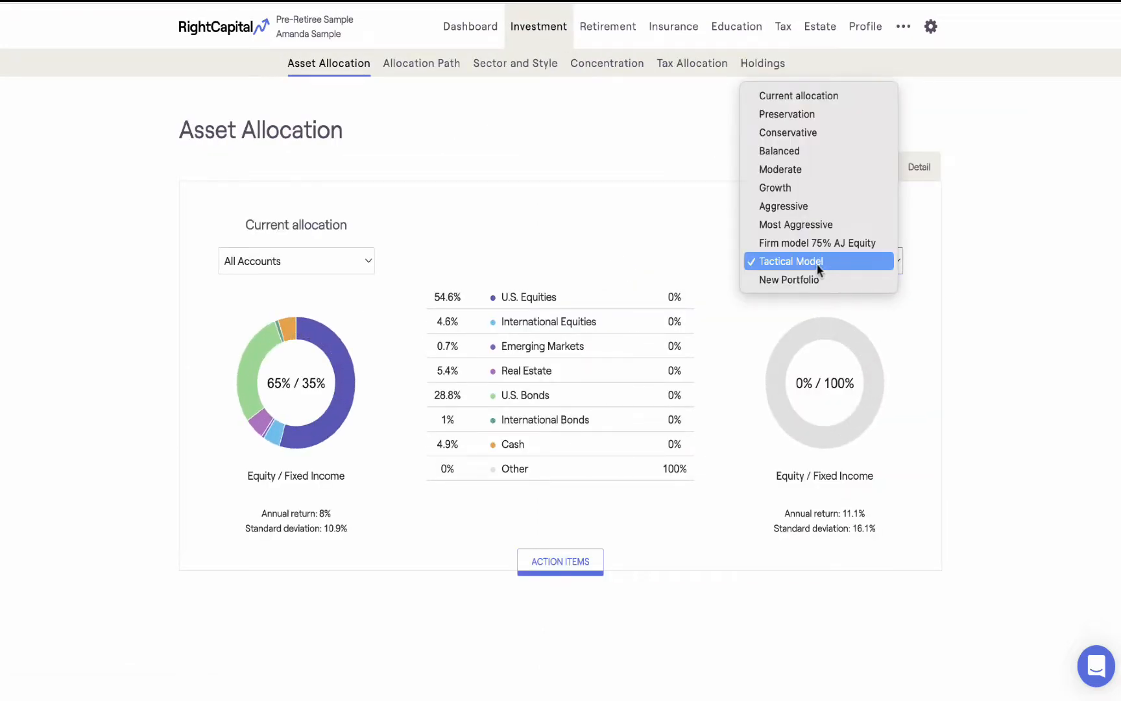
left_click(823, 260)
left_click(920, 167)
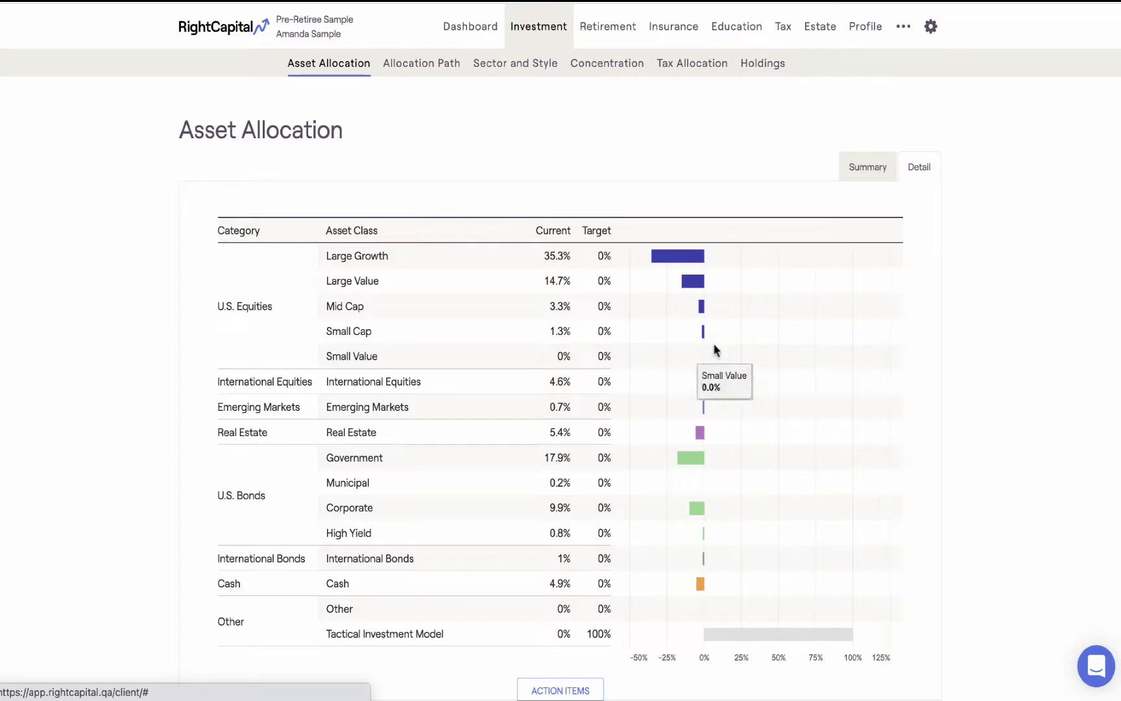
Add a manual investment account to the client's net worth with a Small Value holding of $10,000 and a $7,000 cost basis
left_click(866, 29)
left_click(882, 129)
left_click(879, 200)
key("Tab")
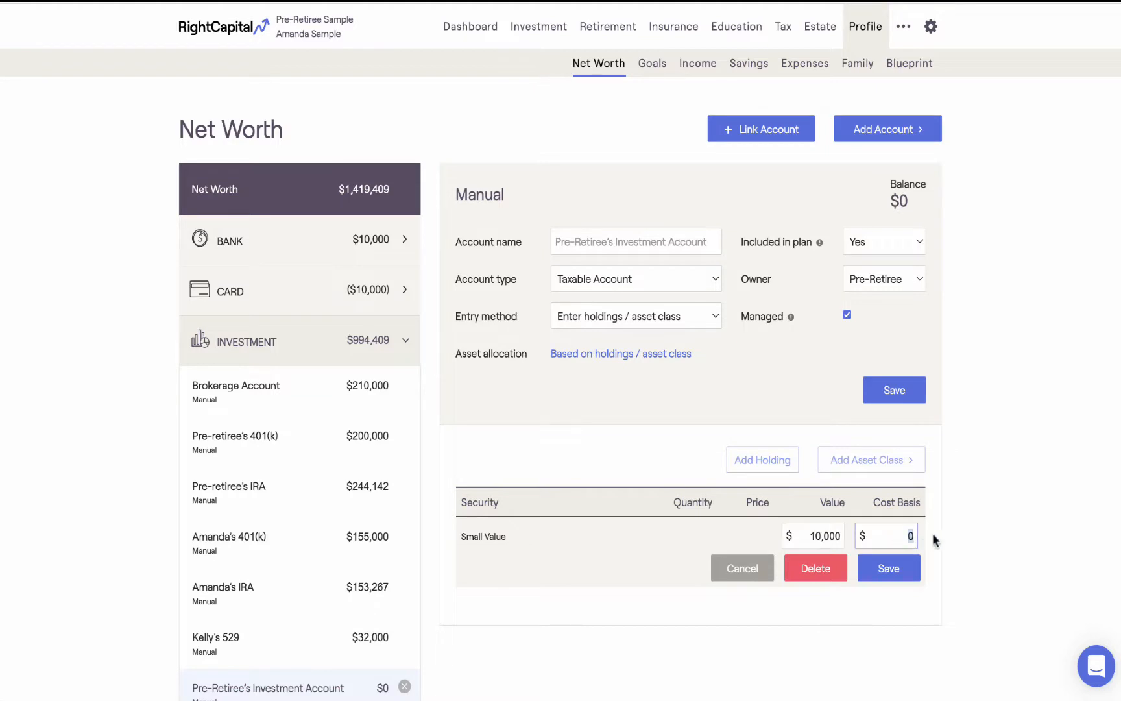
type("7000")
left_click(917, 574)
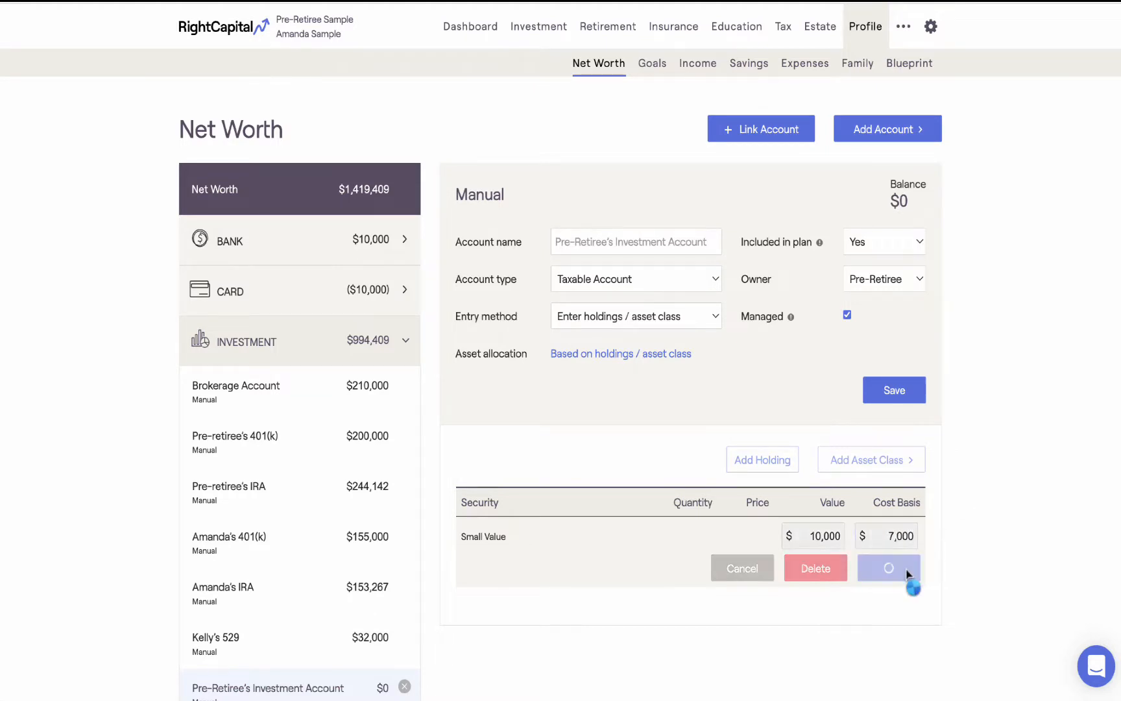
Change the new investment account's entry method to total balance and set the balance to $70,000
left_click(712, 316)
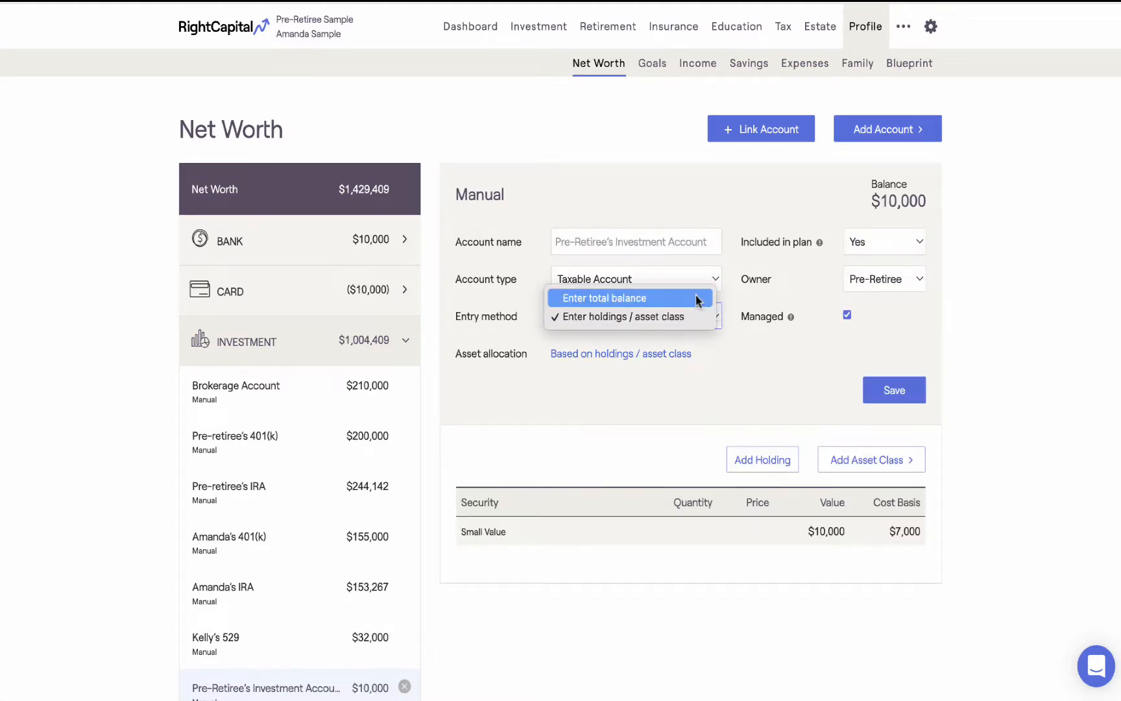
left_click(695, 301)
left_click(636, 353)
type("70000")
Base the new investment account's asset allocation on the Tactical Model portfolio and save the allocation
left_click(576, 390)
left_click(508, 196)
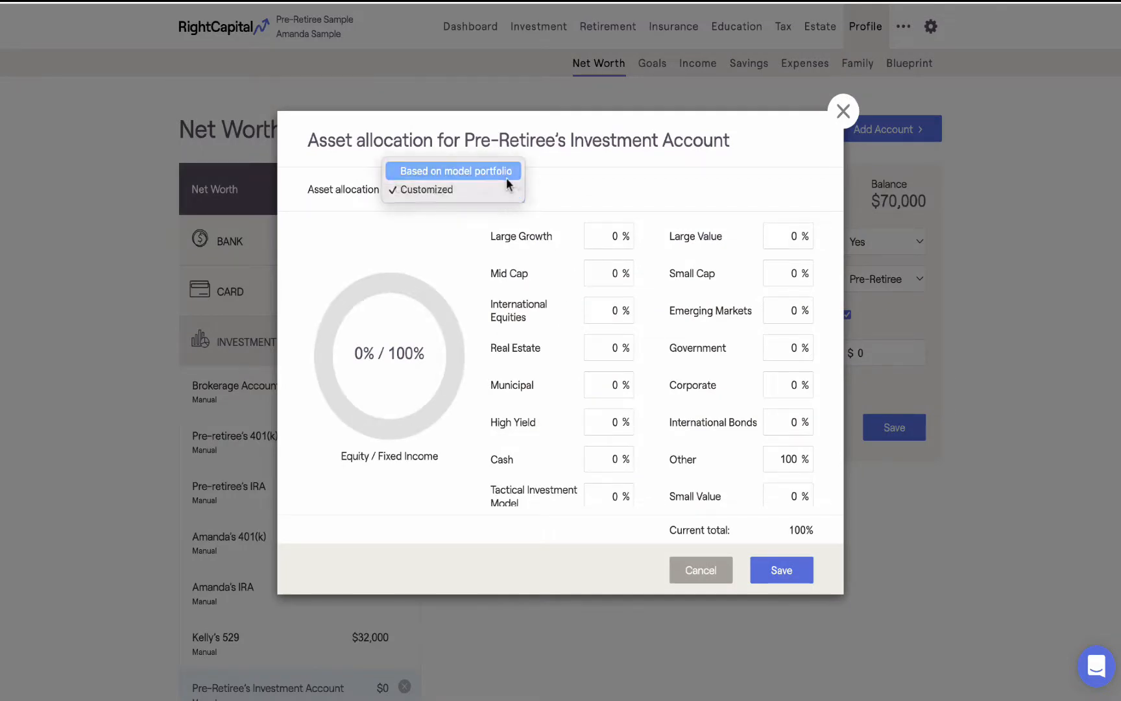
left_click(507, 180)
left_click(595, 190)
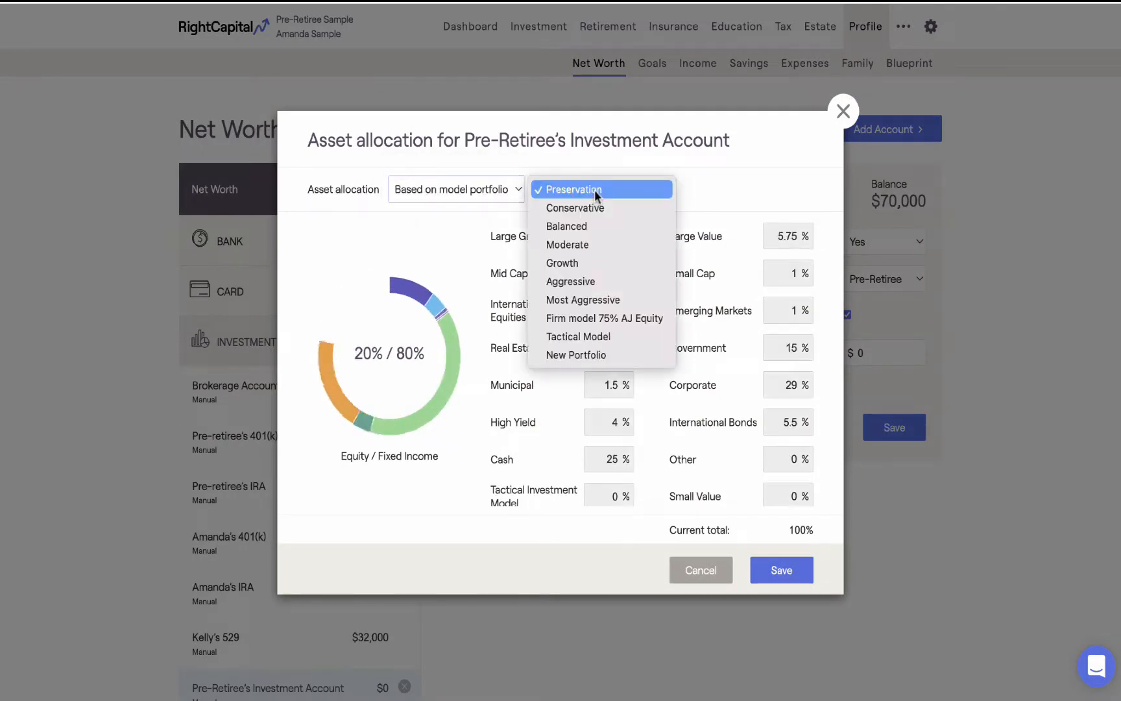
left_click(619, 336)
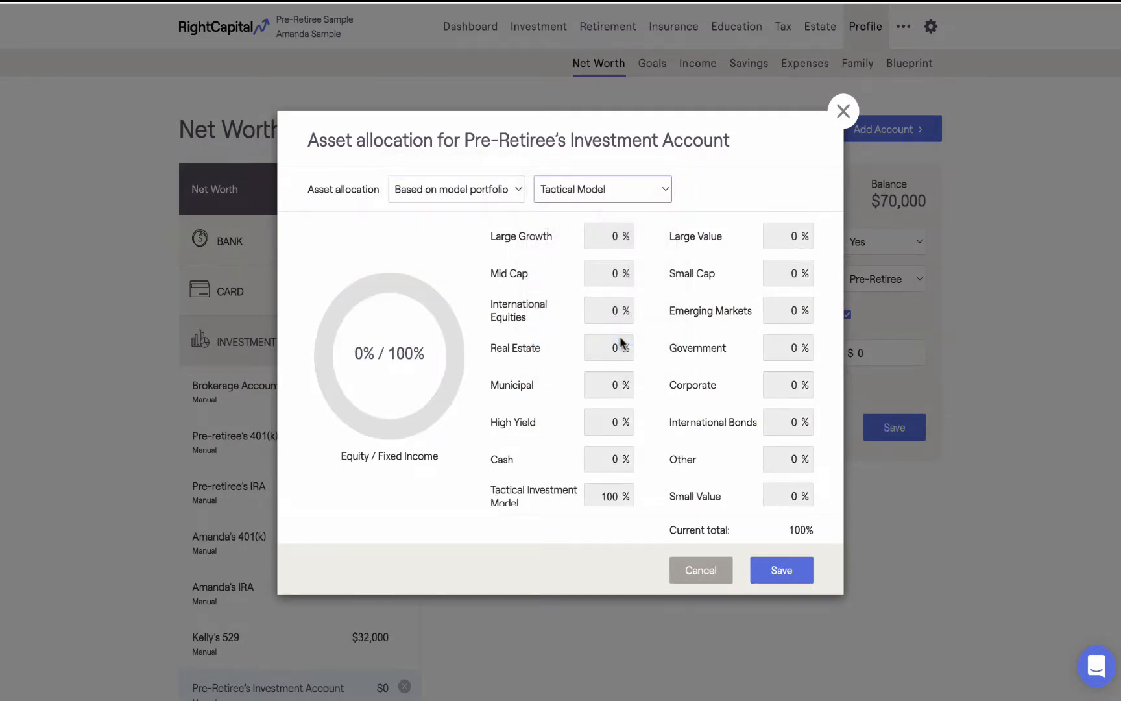
left_click(782, 570)
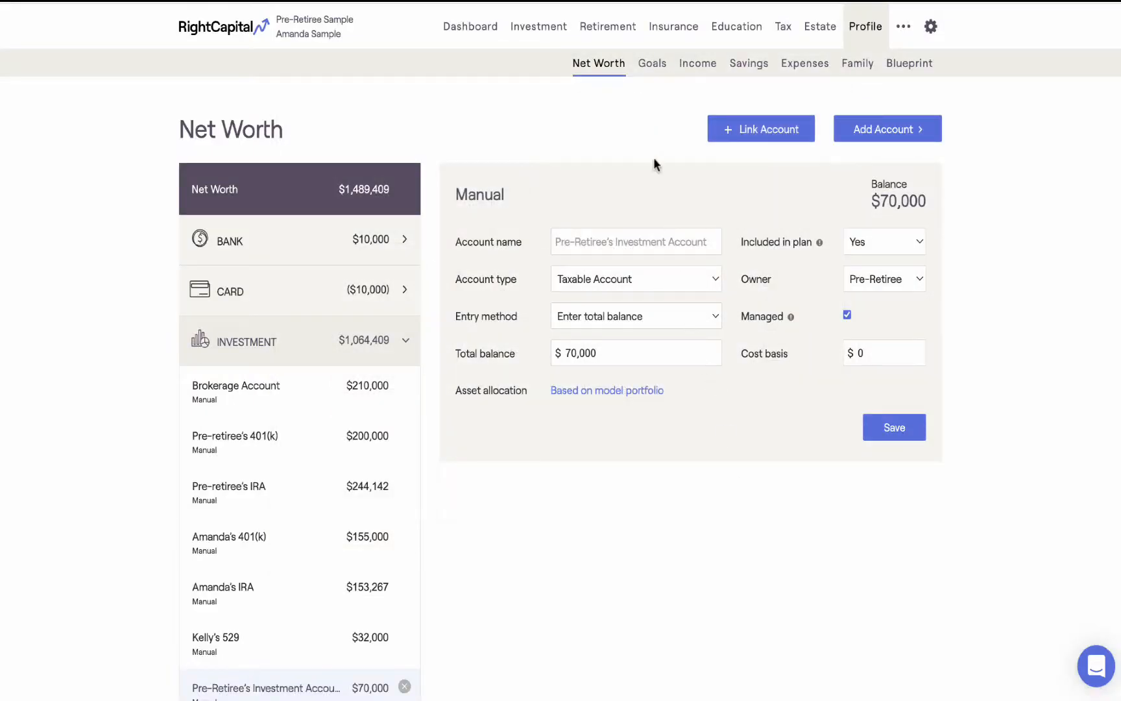
Open the client's retirement analysis and view the scenario comparison between the current plan and Investment Strategy A
left_click(620, 36)
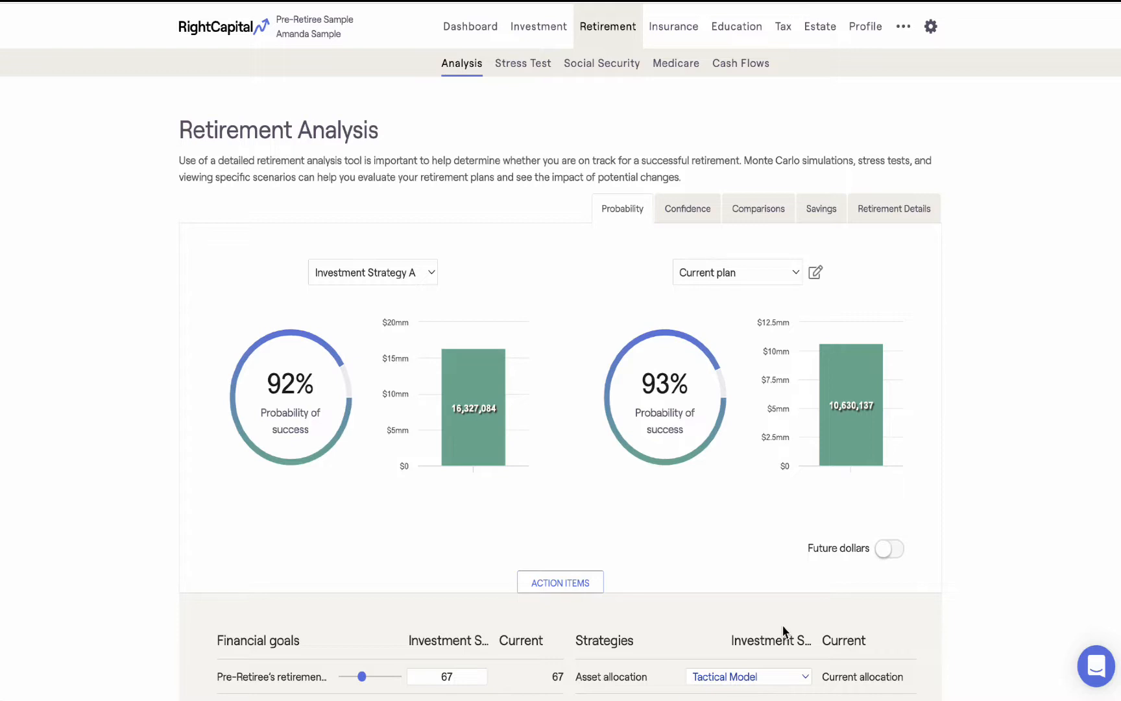
left_click(744, 214)
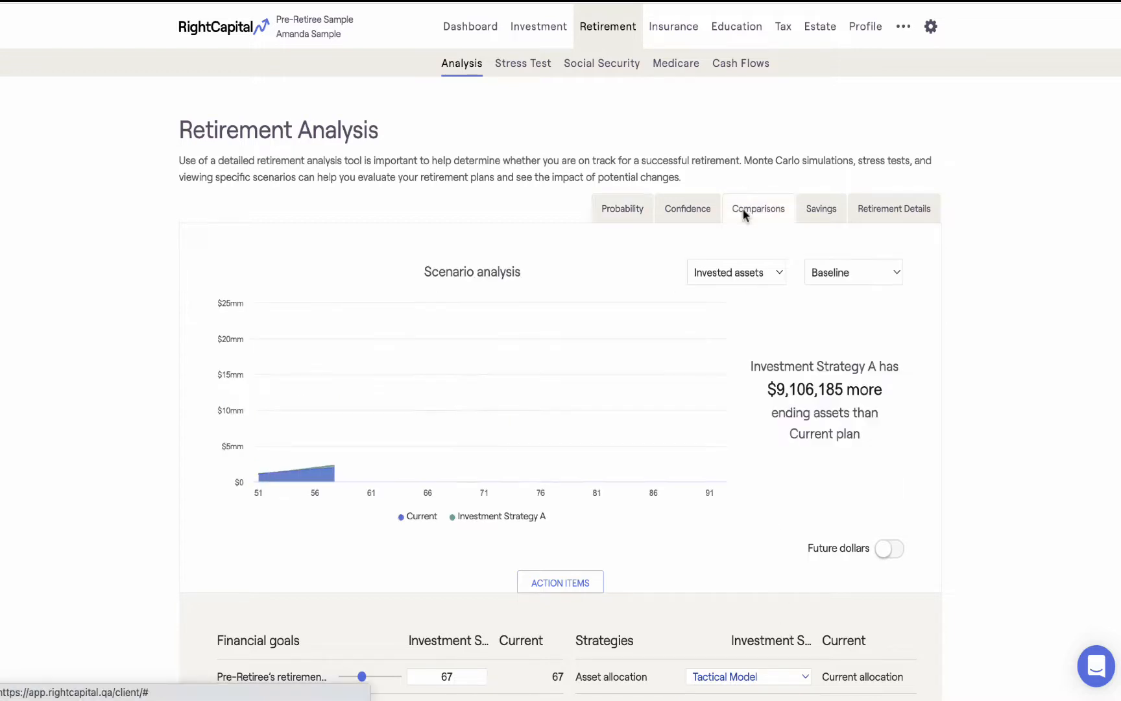